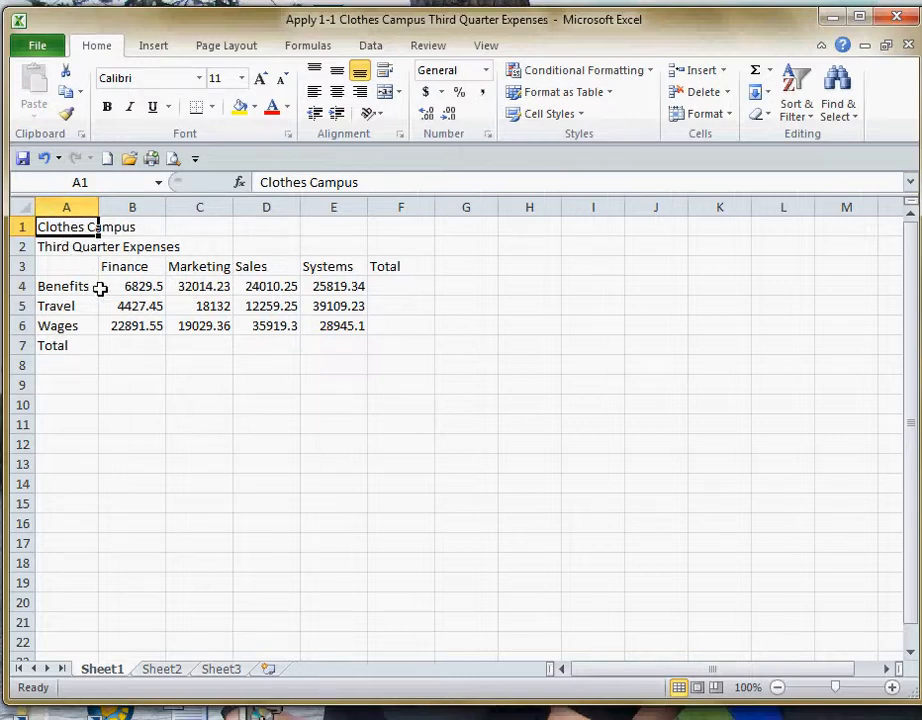
Apply the Title cell style to the worksheet title in A1 and increase its font size to 24.
{"action": "left_click", "coordinate": [584, 118]}
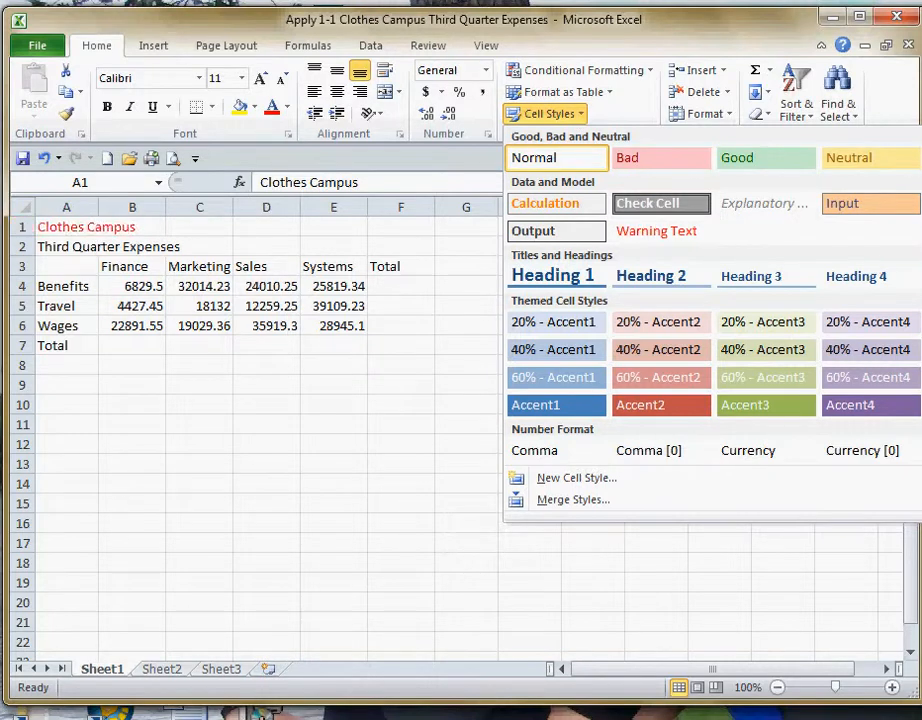
{"action": "left_click", "coordinate": [920, 276]}
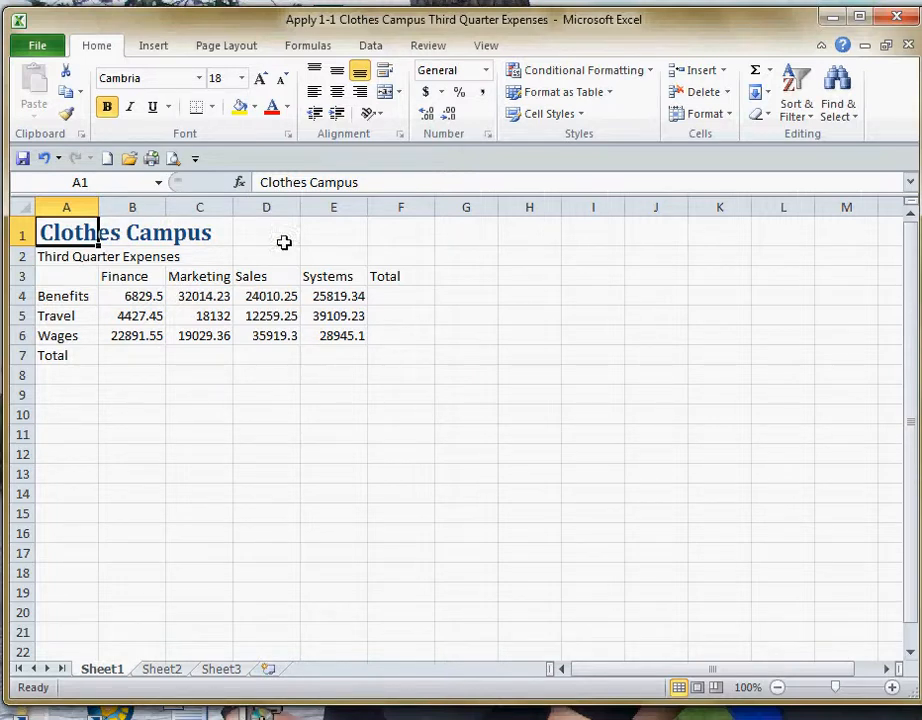
{"action": "left_click", "coordinate": [261, 79]}
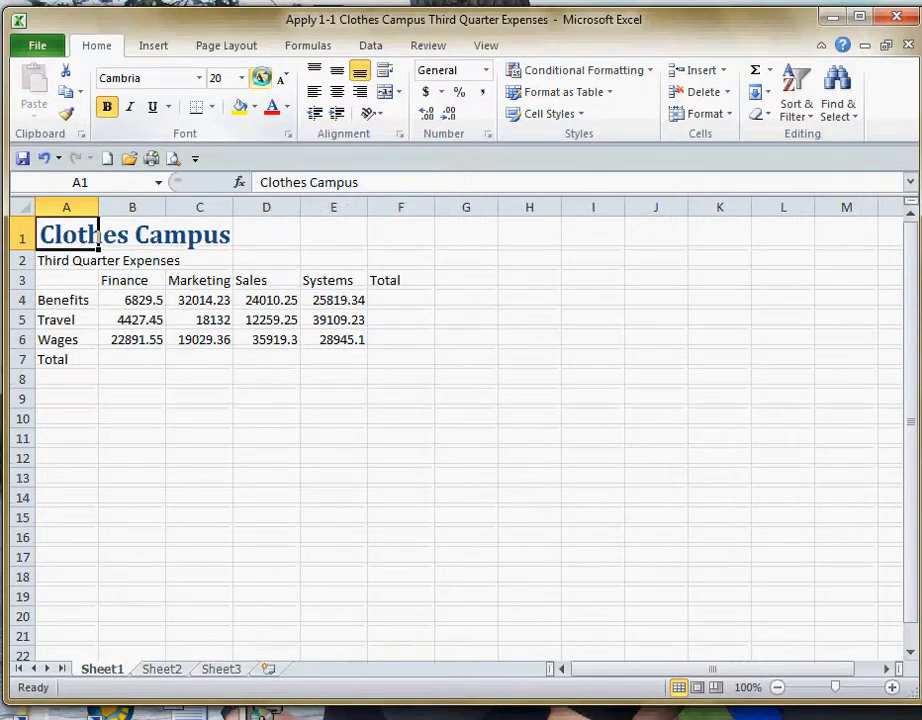
{"action": "left_click", "coordinate": [261, 79]}
{"action": "left_click", "coordinate": [262, 80]}
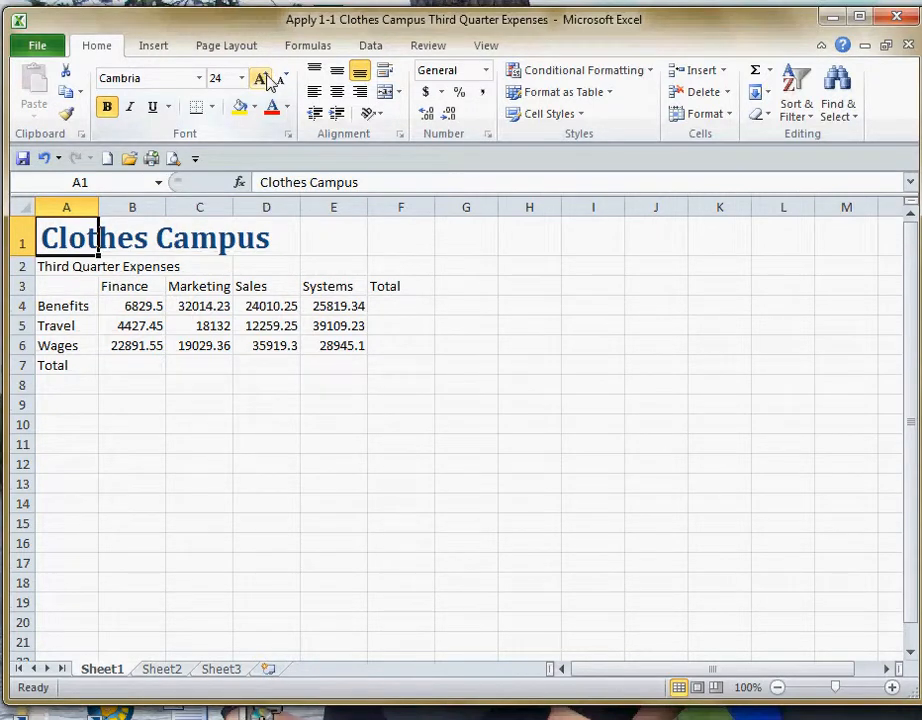
Format the subtitle in A2 with the font color Blue, Accent 1, Darker 50% and the Bookman Old Style font.
{"action": "left_click", "coordinate": [65, 268]}
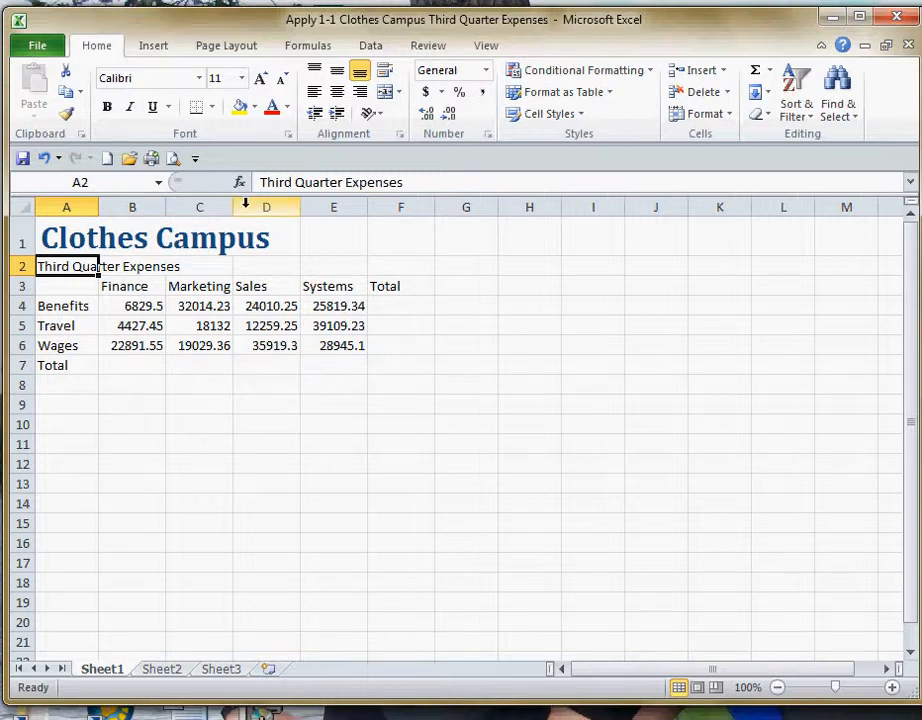
{"action": "left_click", "coordinate": [287, 108]}
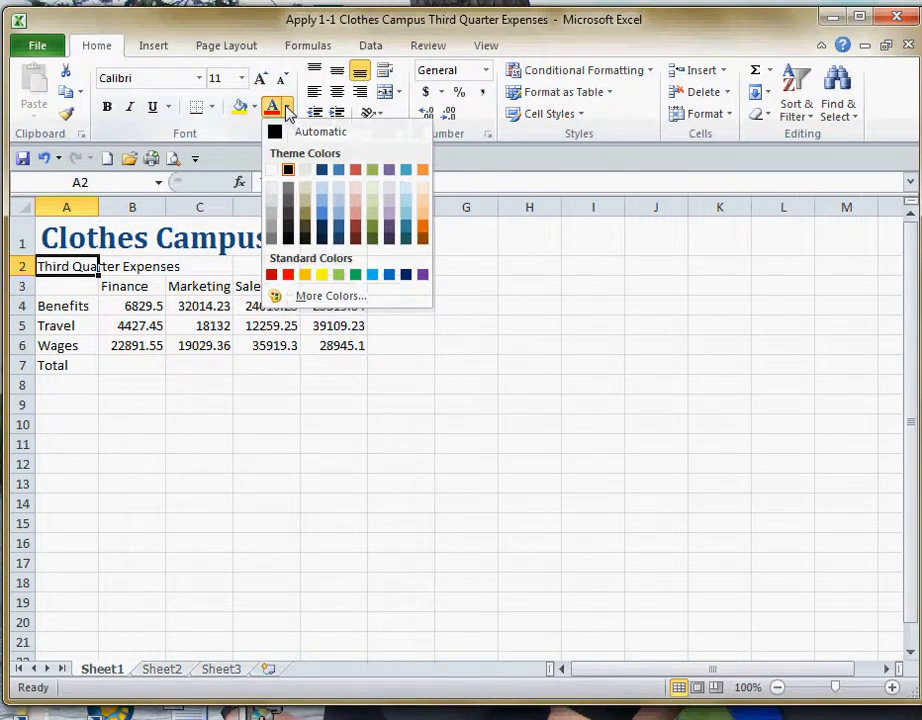
{"action": "left_click", "coordinate": [338, 240]}
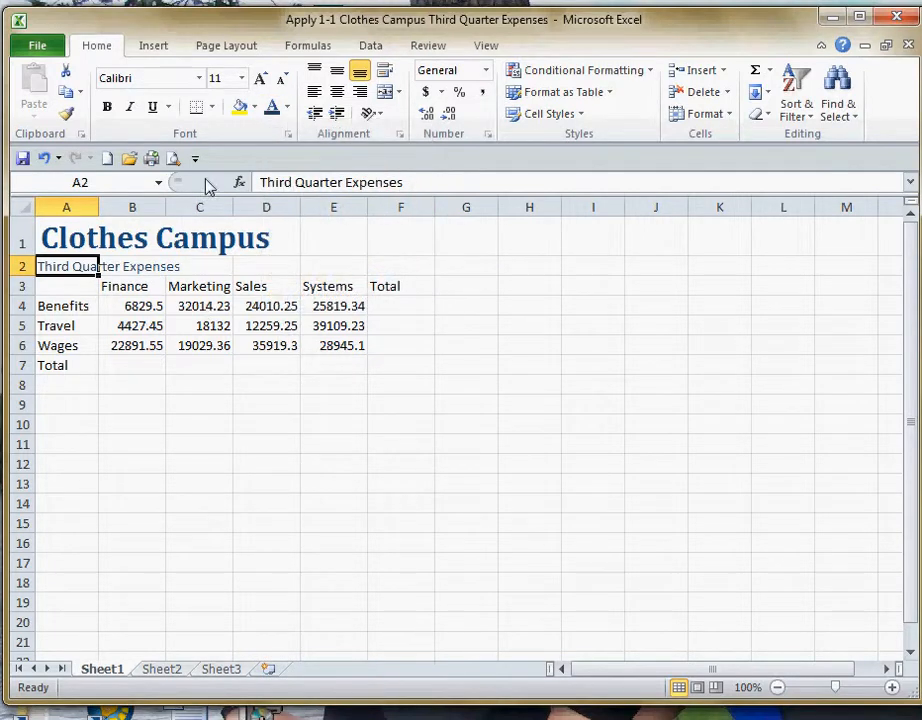
{"action": "left_click", "coordinate": [200, 78]}
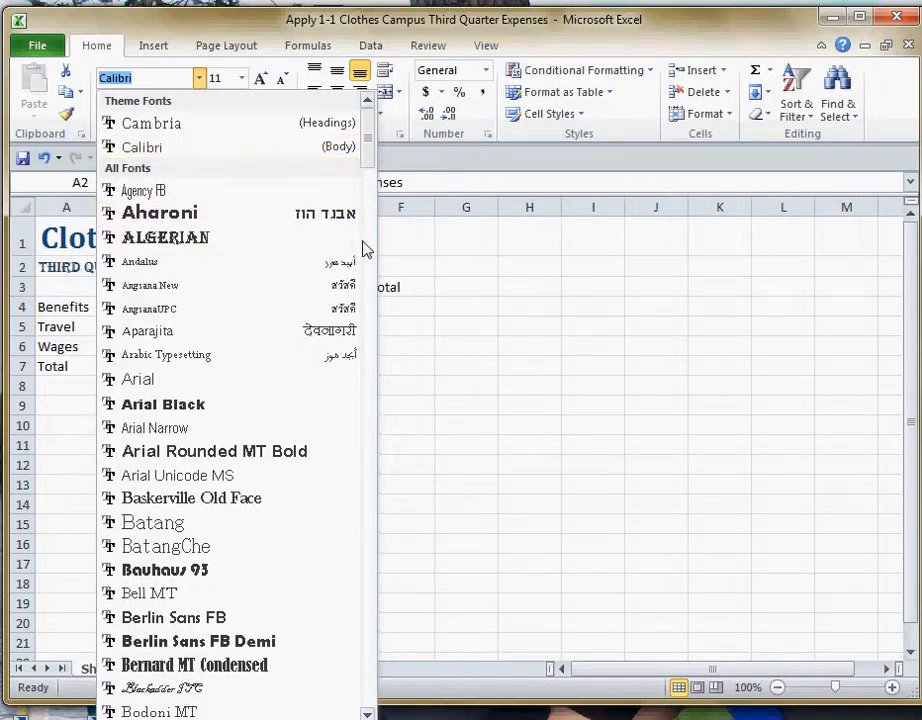
{"action": "left_click_drag", "start_coordinate": [366, 146], "coordinate": [370, 190]}
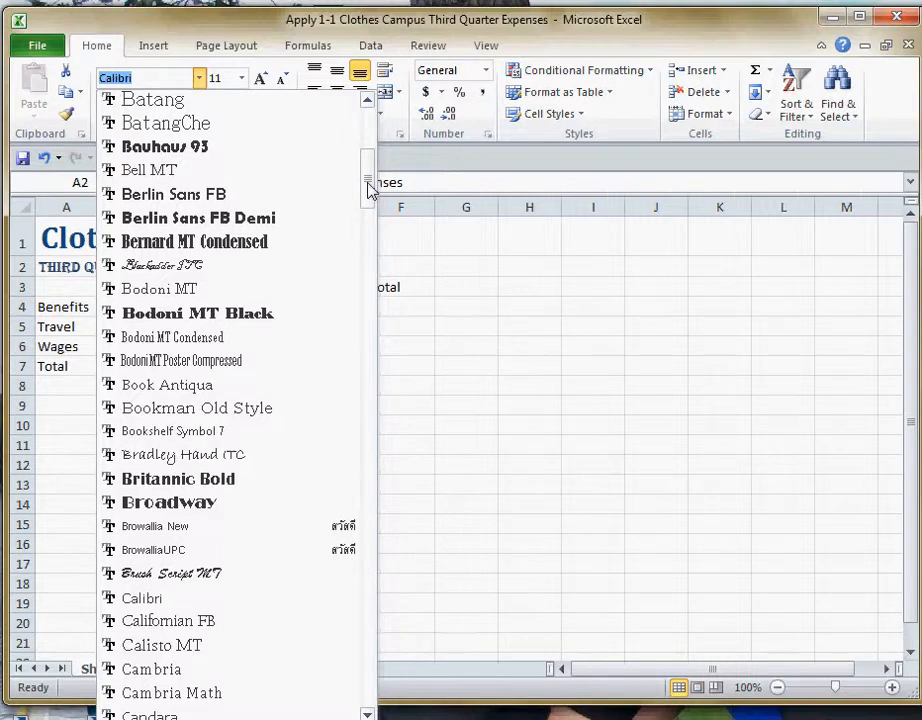
{"action": "left_click", "coordinate": [218, 410]}
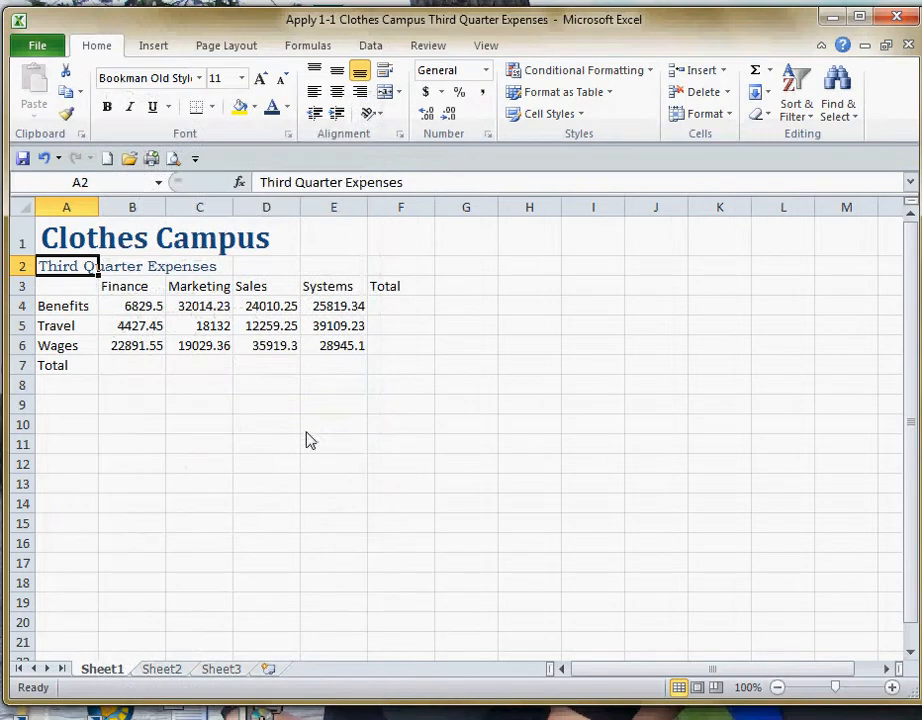
{"action": "left_click", "coordinate": [155, 428]}
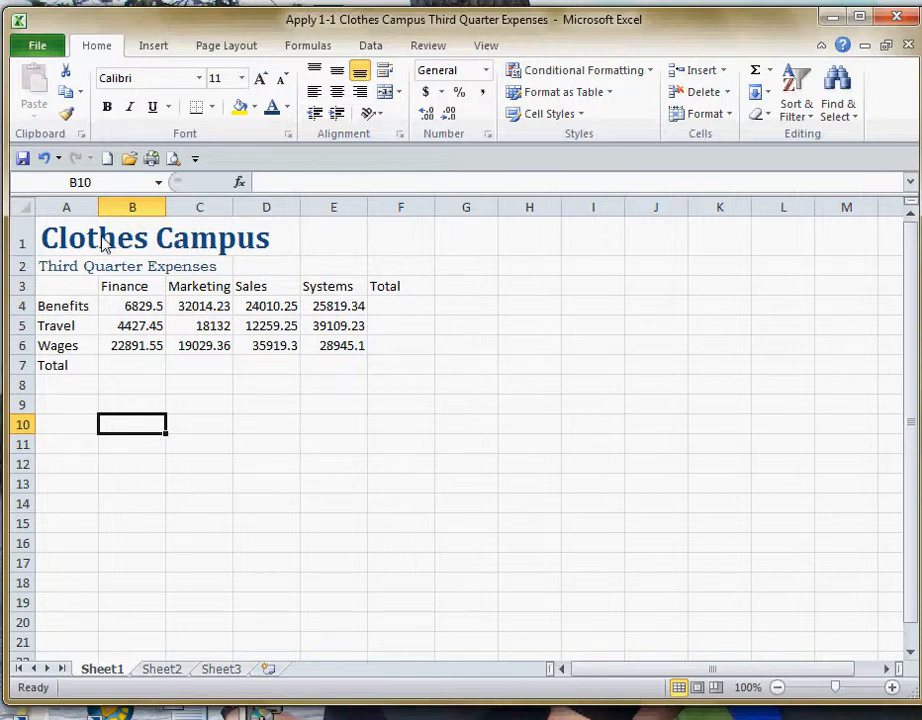
Merge and center the title across A1:F1 and the subtitle across A2:F2.
{"action": "left_click", "coordinate": [64, 249]}
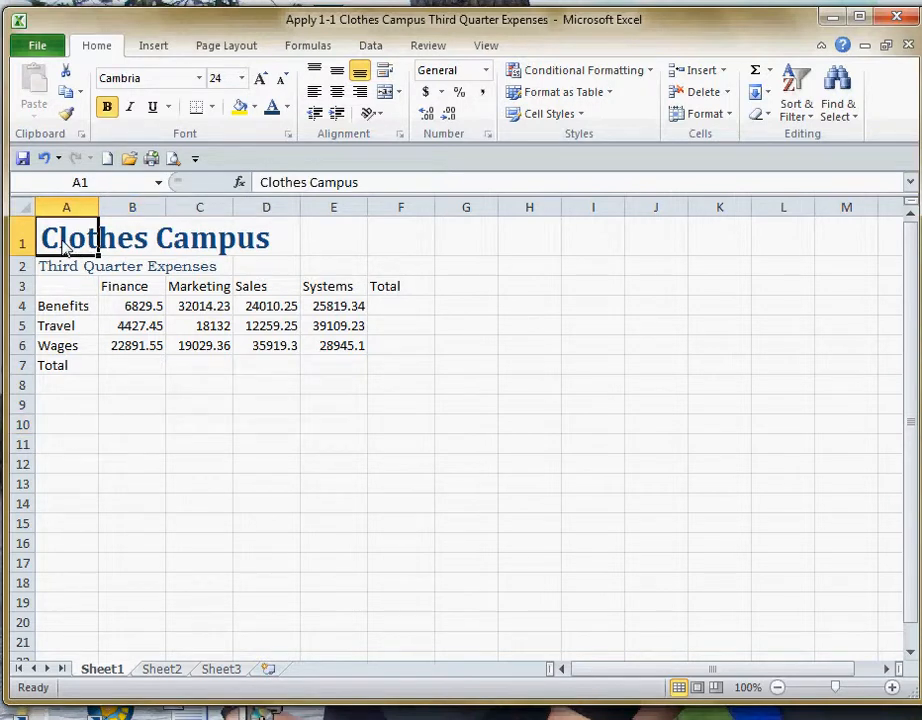
{"action": "left_click_drag", "start_coordinate": [64, 249], "coordinate": [386, 248]}
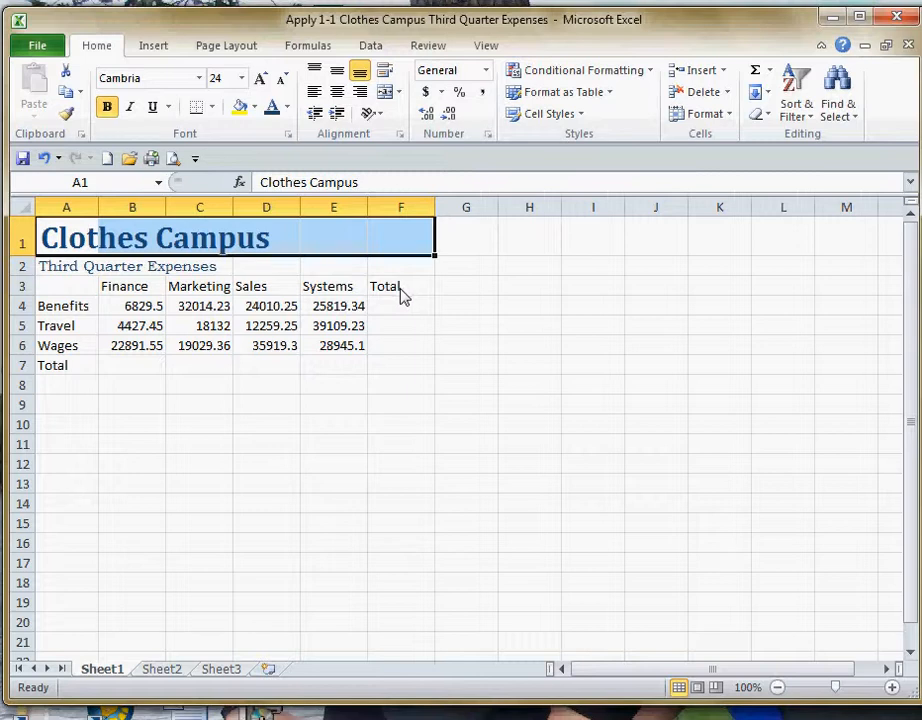
{"action": "left_click", "coordinate": [385, 93]}
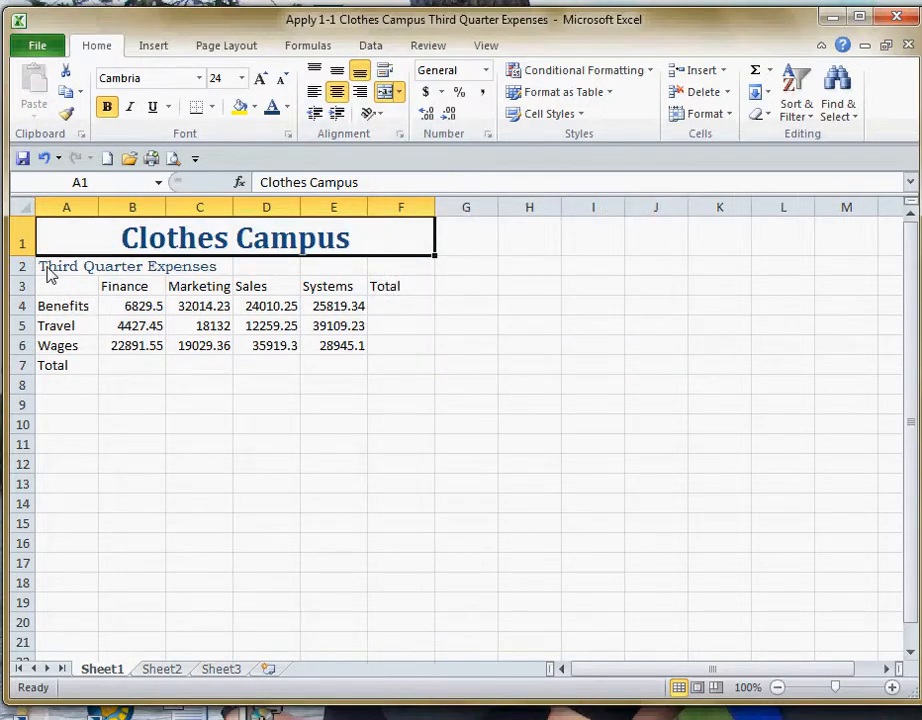
{"action": "left_click_drag", "start_coordinate": [48, 273], "coordinate": [388, 271]}
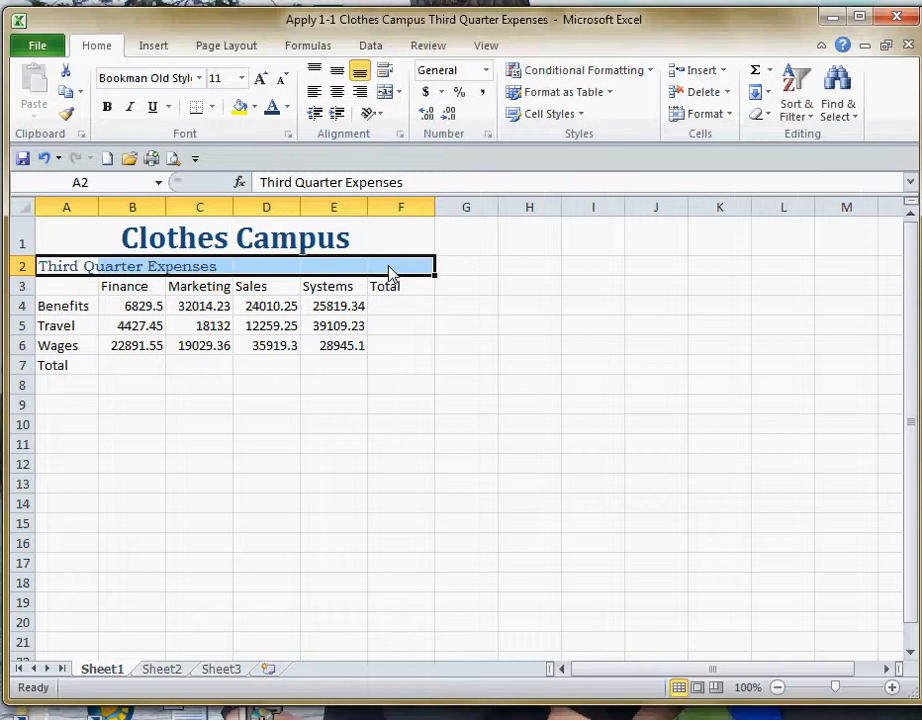
{"action": "left_click", "coordinate": [385, 92]}
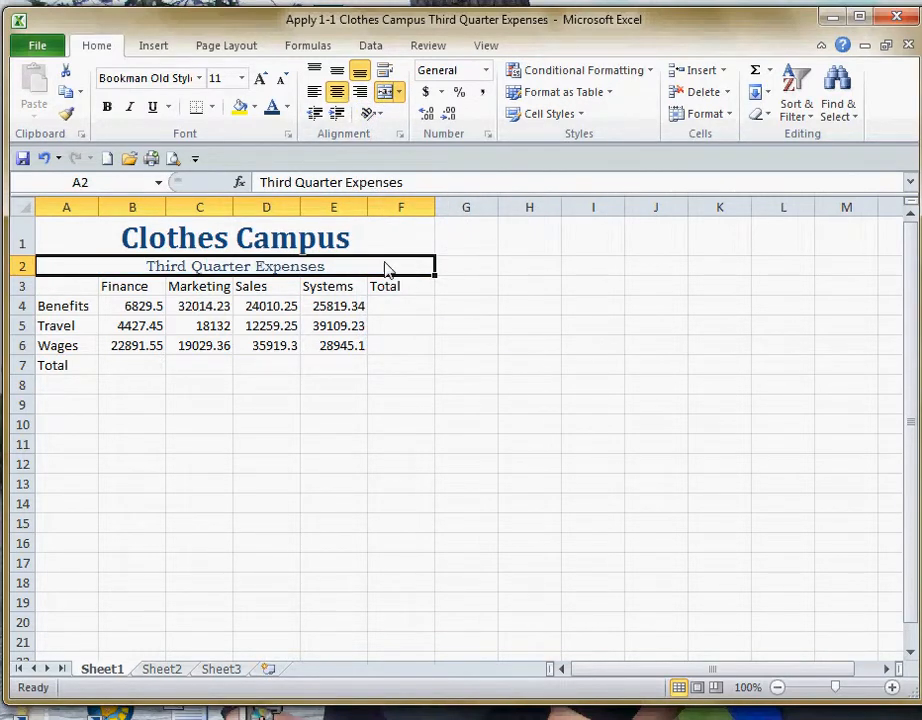
Increase the merged subtitle's font size to 14 and make it bold.
{"action": "left_click", "coordinate": [261, 78]}
{"action": "left_click", "coordinate": [262, 78]}
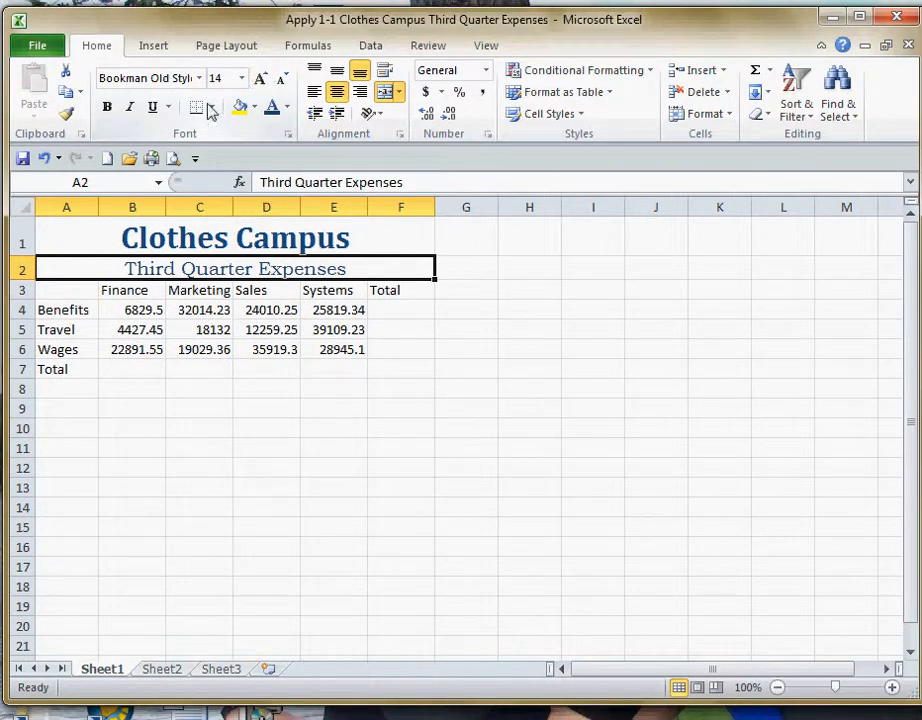
{"action": "left_click", "coordinate": [107, 107]}
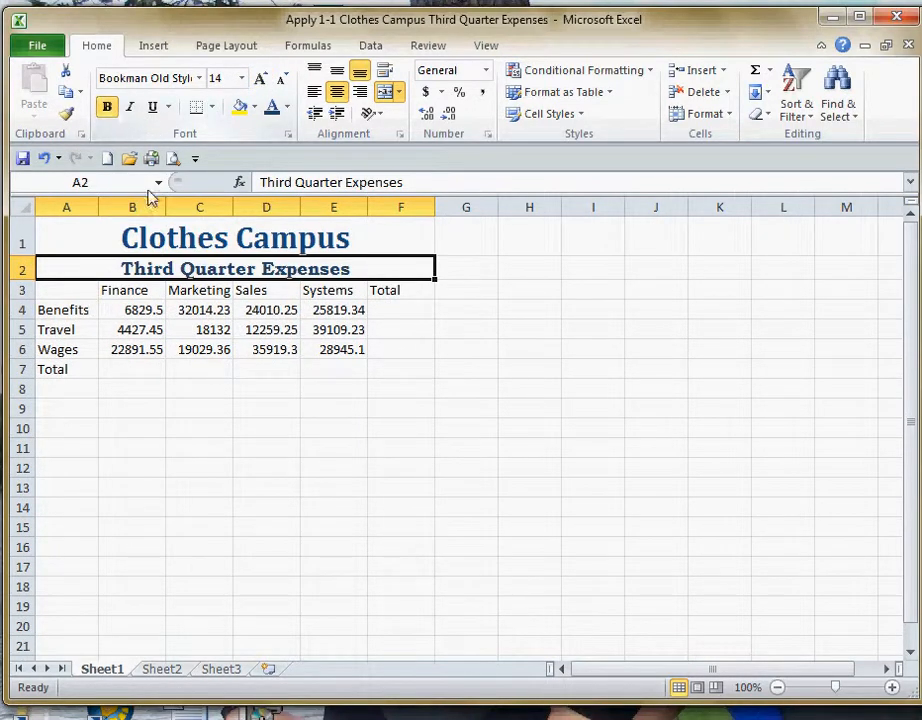
{"action": "left_click", "coordinate": [216, 418]}
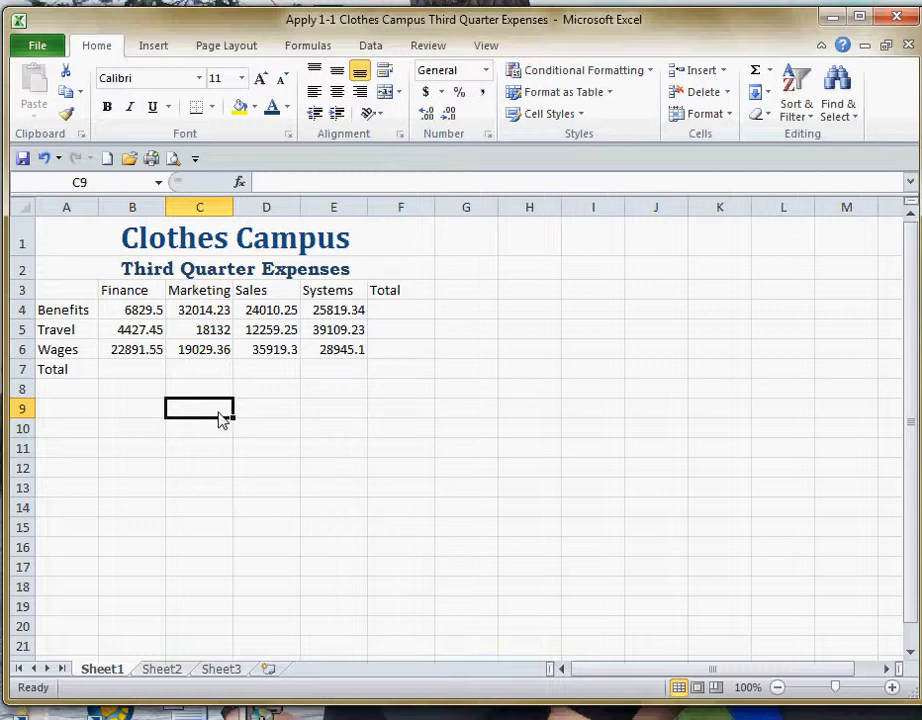
Apply the Heading 3 cell style to the column heading row, A3:F3.
{"action": "left_click", "coordinate": [88, 297]}
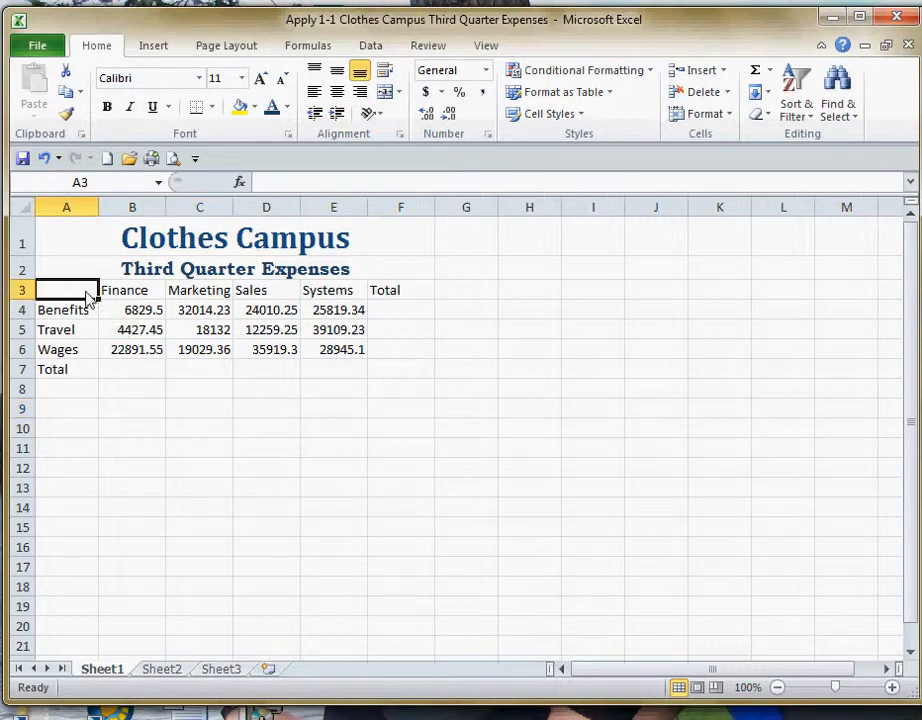
{"action": "left_click_drag", "start_coordinate": [88, 297], "coordinate": [389, 302]}
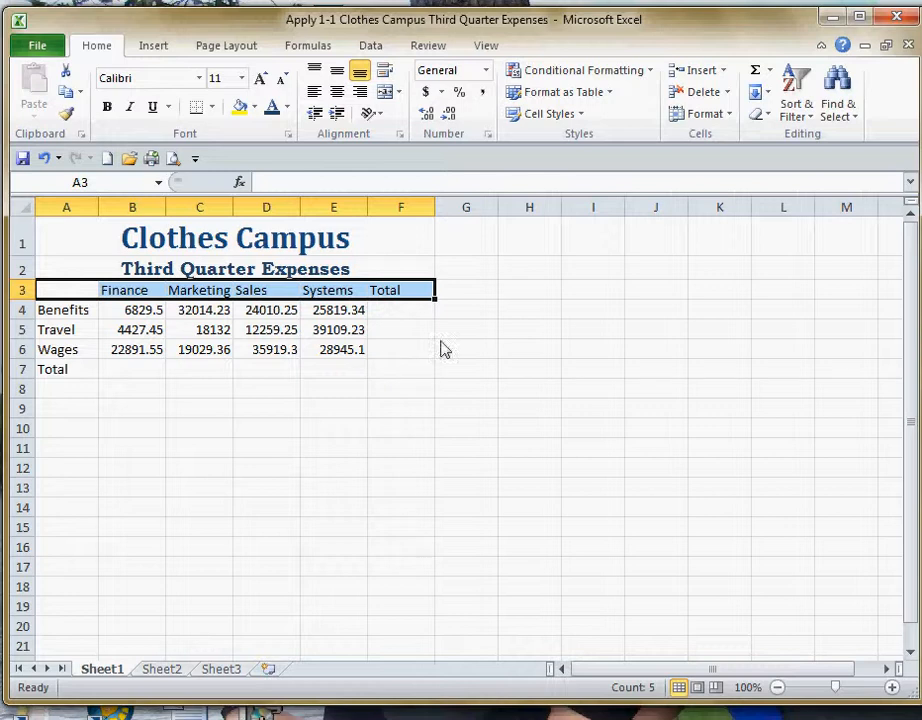
{"action": "left_click", "coordinate": [582, 117]}
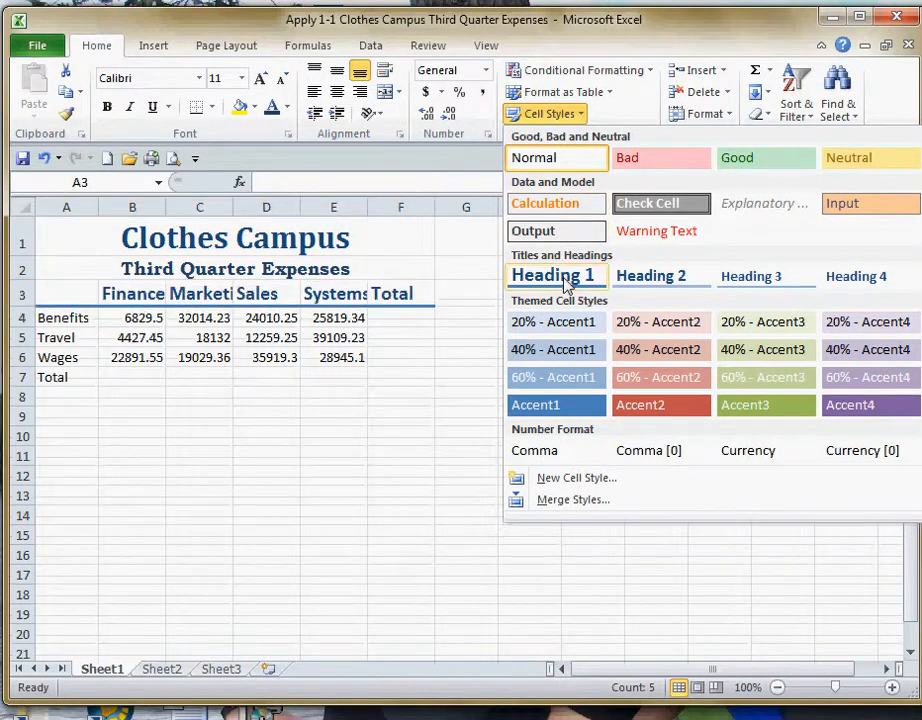
{"action": "left_click", "coordinate": [750, 283]}
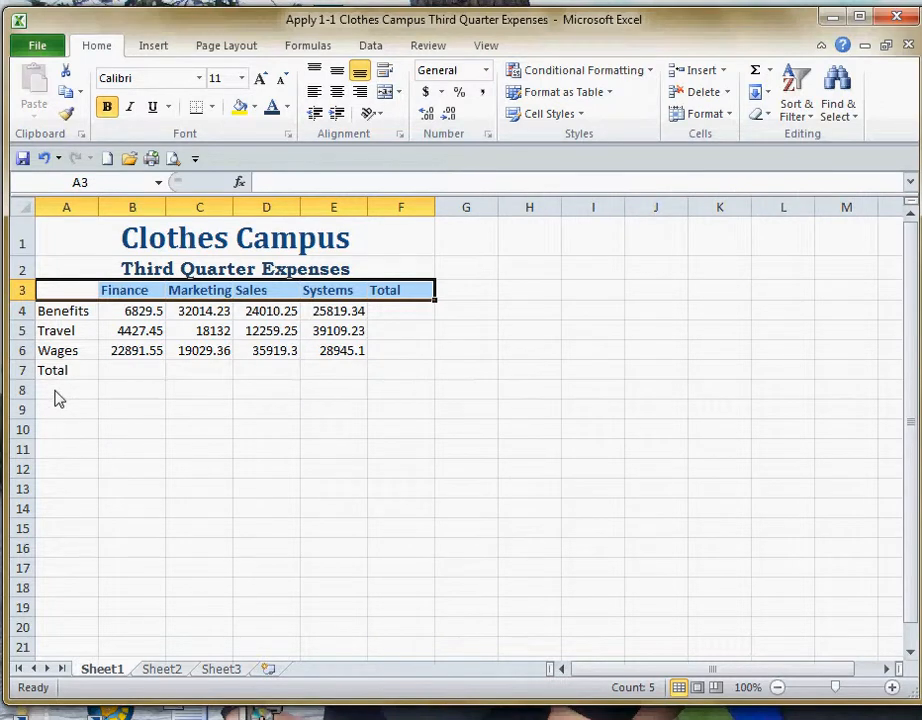
Apply the Total cell style to the total row, A7:F7.
{"action": "left_click_drag", "start_coordinate": [53, 374], "coordinate": [408, 377]}
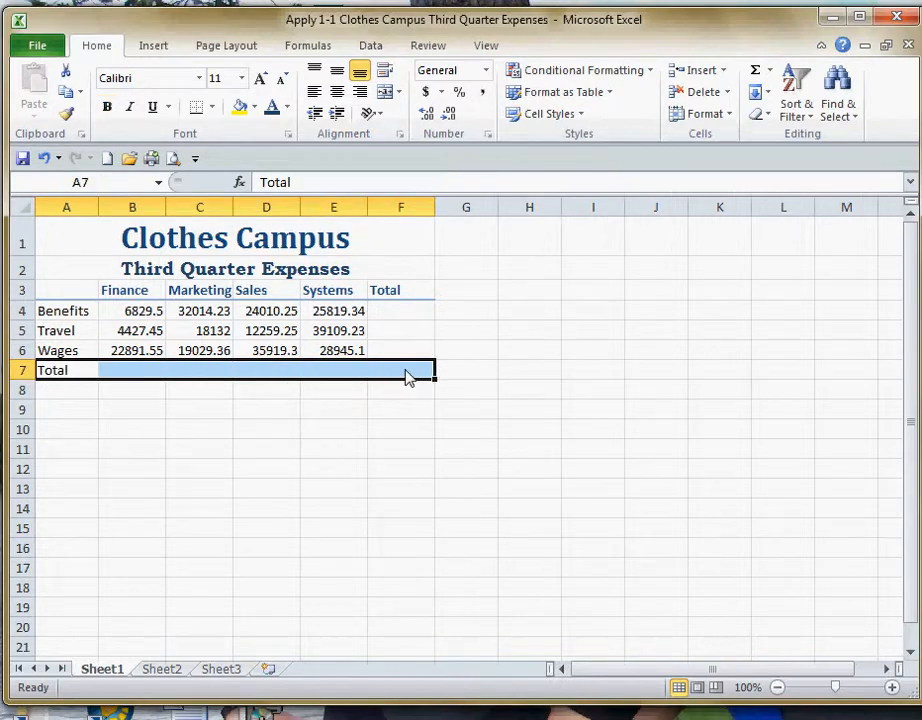
{"action": "left_click", "coordinate": [582, 115]}
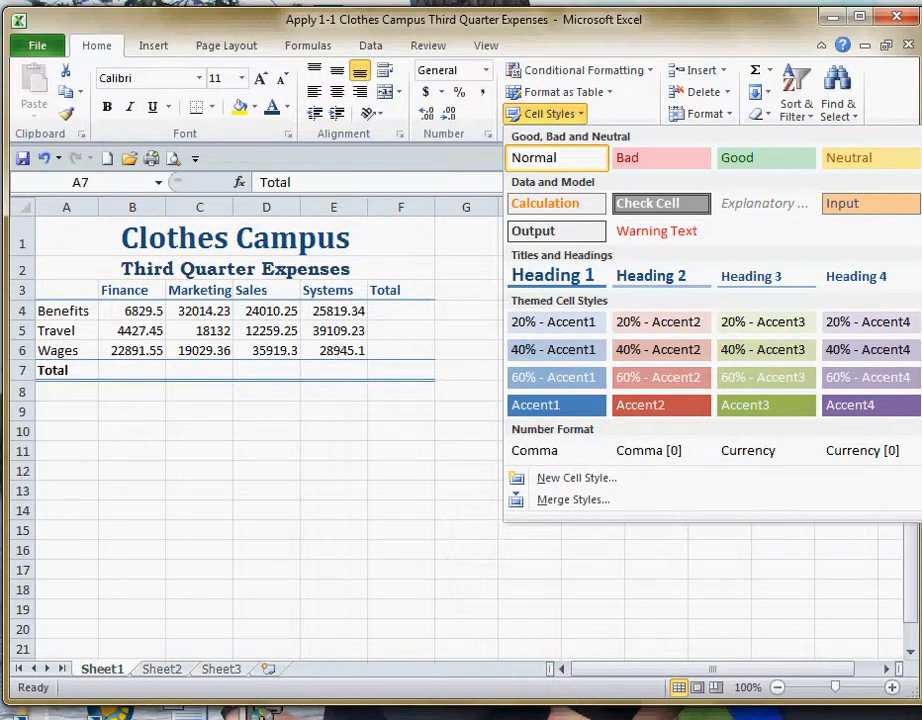
{"action": "key", "text": "Escape"}
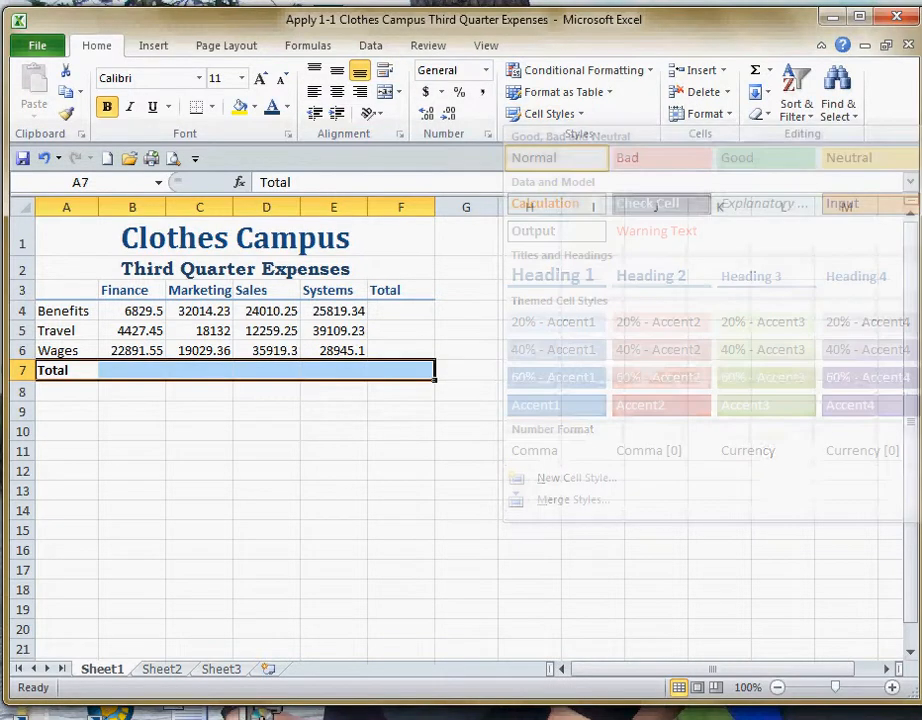
{"action": "left_click", "coordinate": [291, 437]}
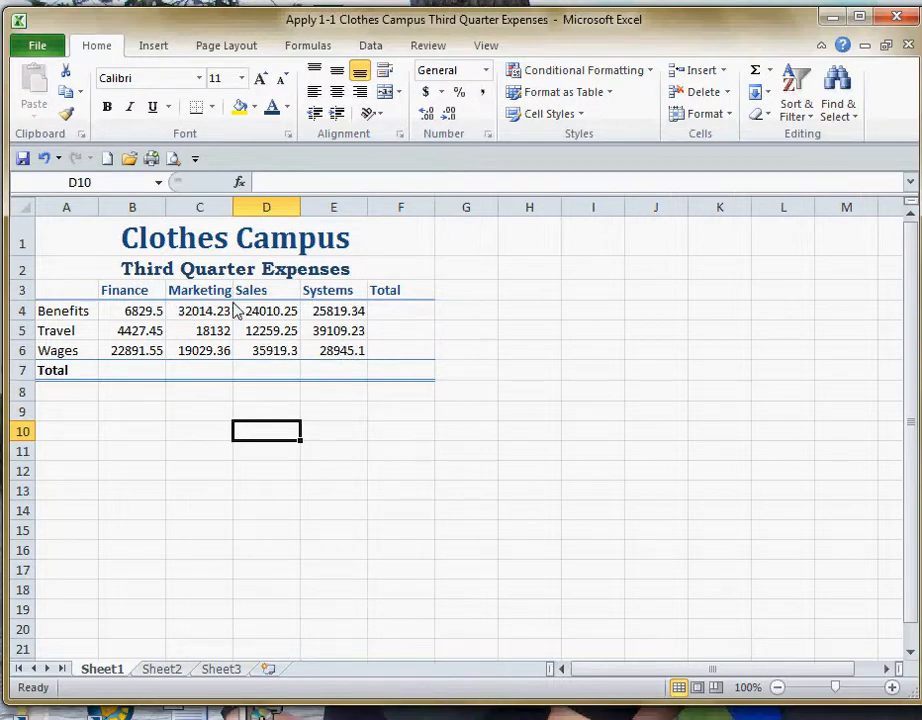
Set the width of columns B through F to 12.
{"action": "left_click", "coordinate": [130, 210]}
{"action": "left_click_drag", "start_coordinate": [129, 220], "coordinate": [405, 218]}
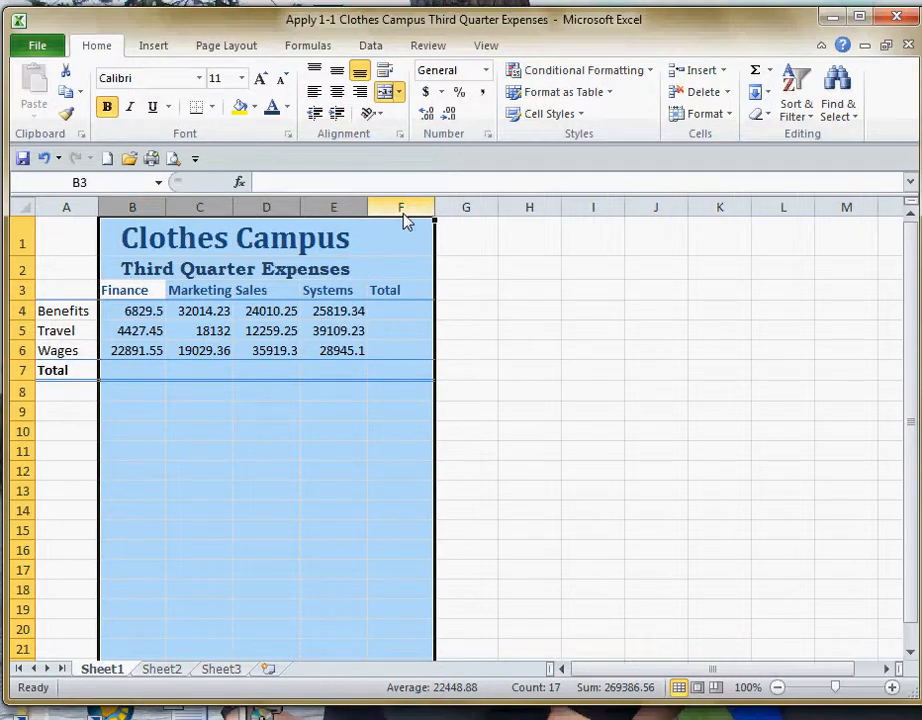
{"action": "right_click", "coordinate": [405, 221]}
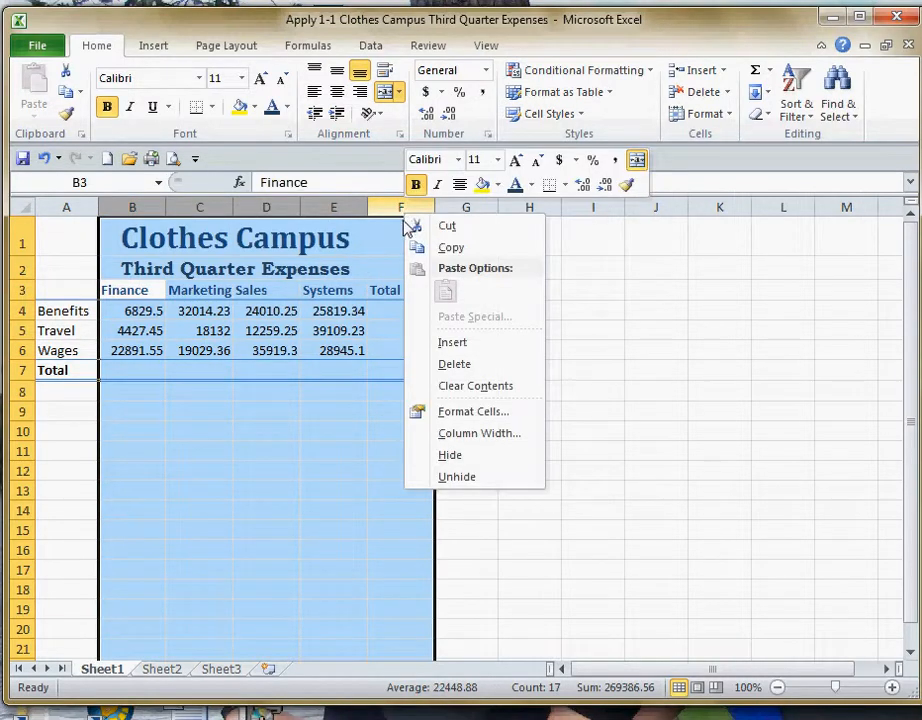
{"action": "left_click", "coordinate": [477, 433]}
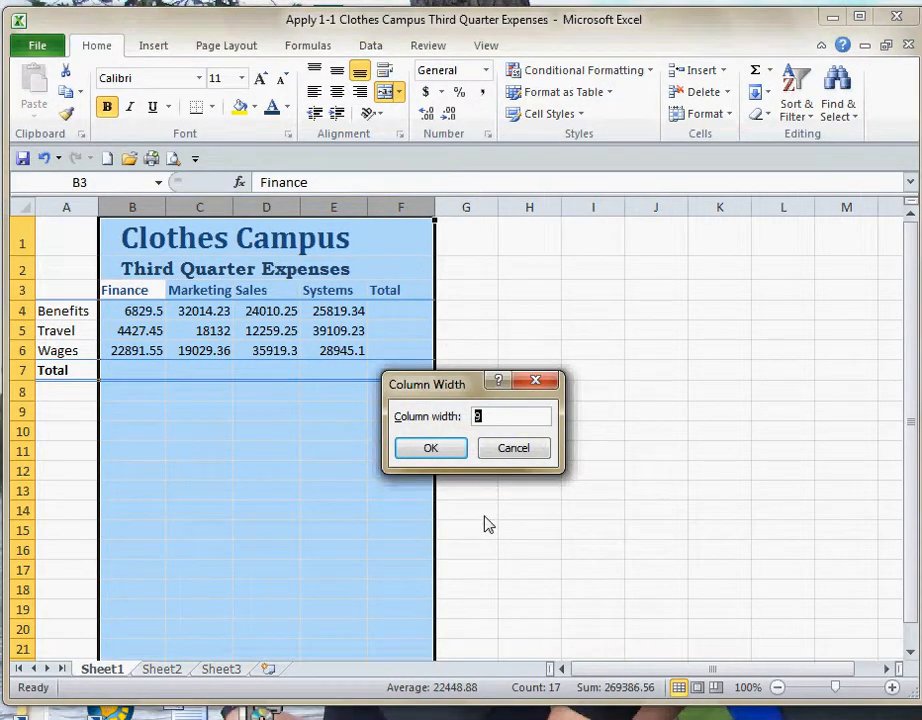
{"action": "type", "text": "12"}
{"action": "key", "text": "Return"}
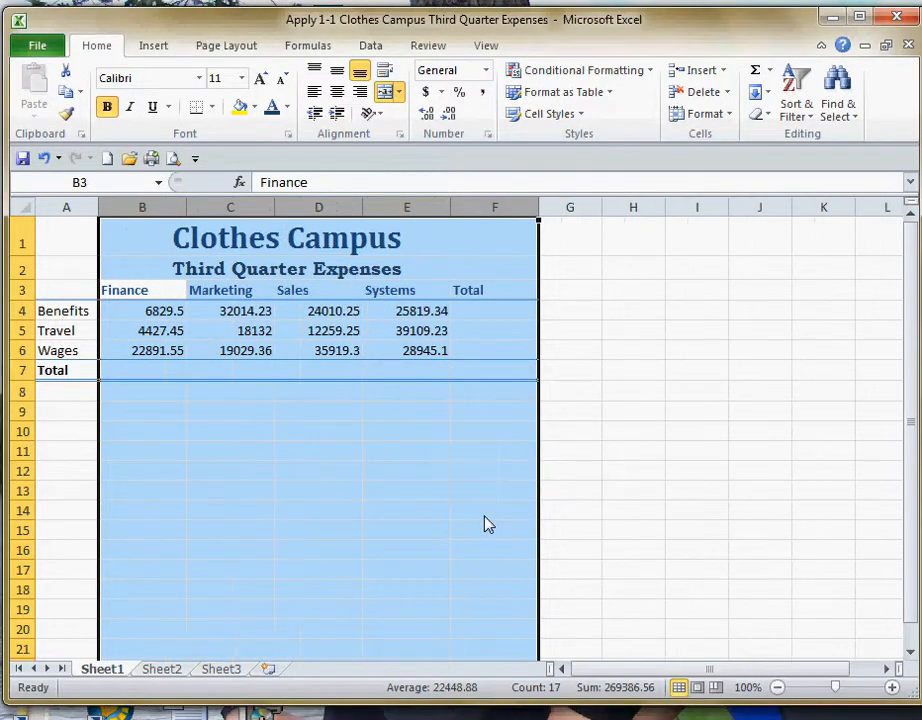
{"action": "left_click", "coordinate": [406, 434]}
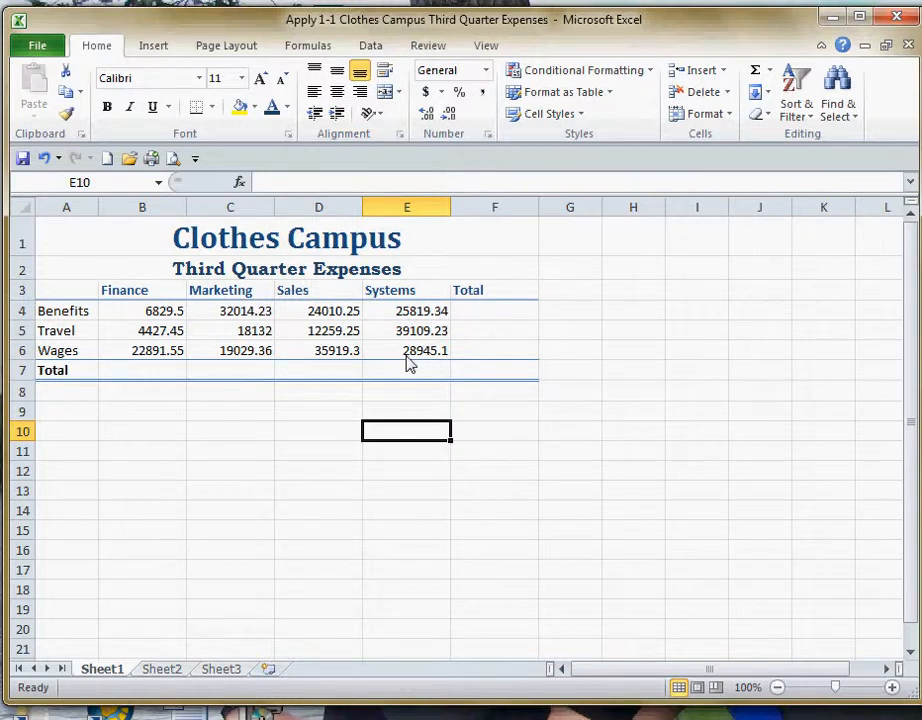
Try centering the column headings in B3:F3, and right-align them instead.
{"action": "left_click", "coordinate": [137, 295]}
{"action": "left_click_drag", "start_coordinate": [137, 298], "coordinate": [467, 302]}
{"action": "key", "text": "ctrl+b"}
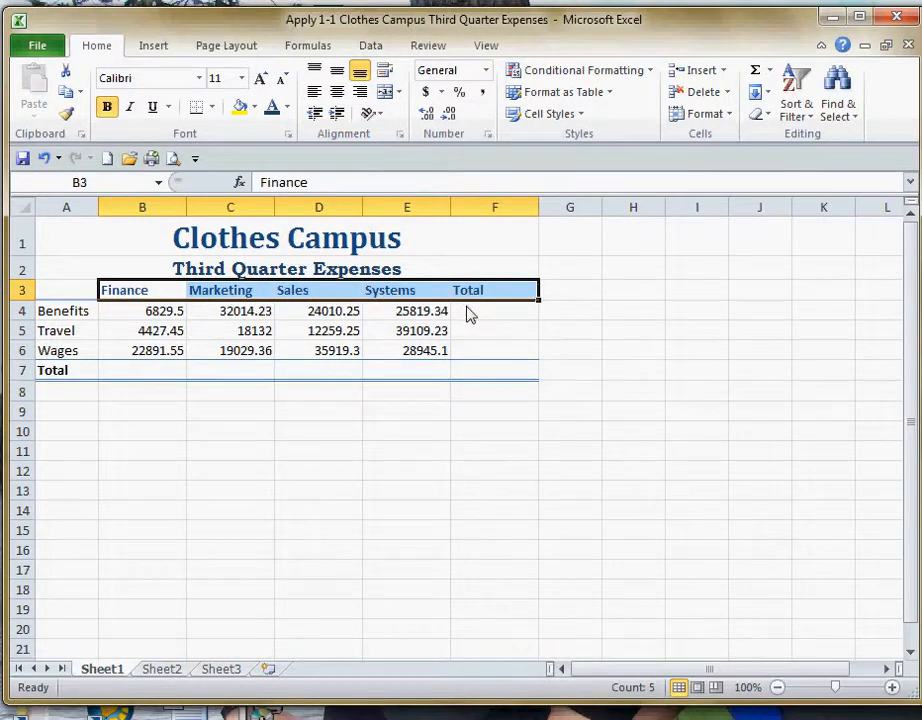
{"action": "left_click", "coordinate": [337, 92]}
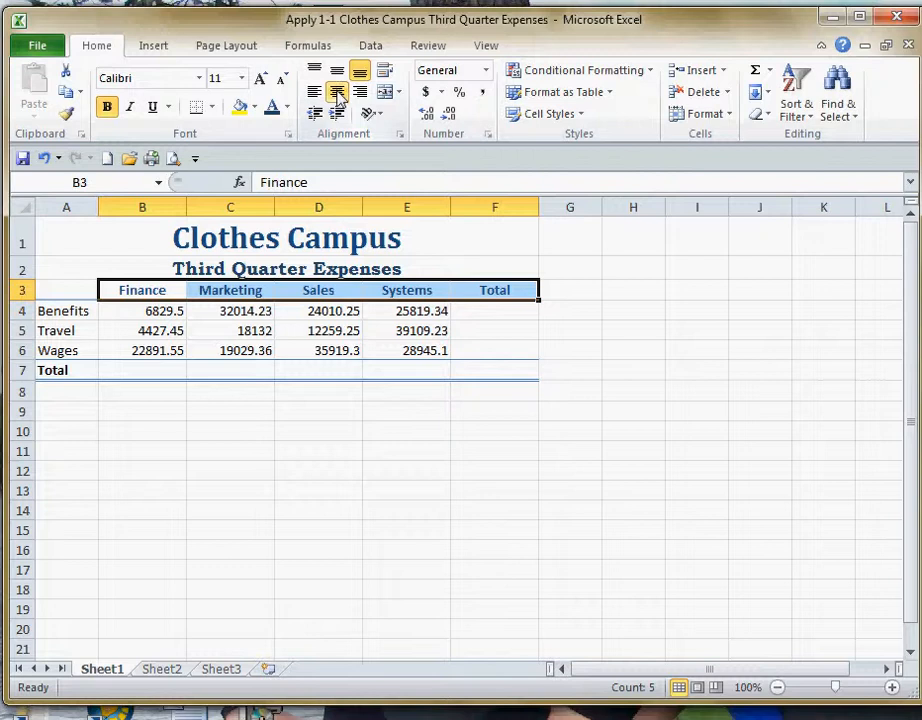
{"action": "left_click", "coordinate": [360, 92]}
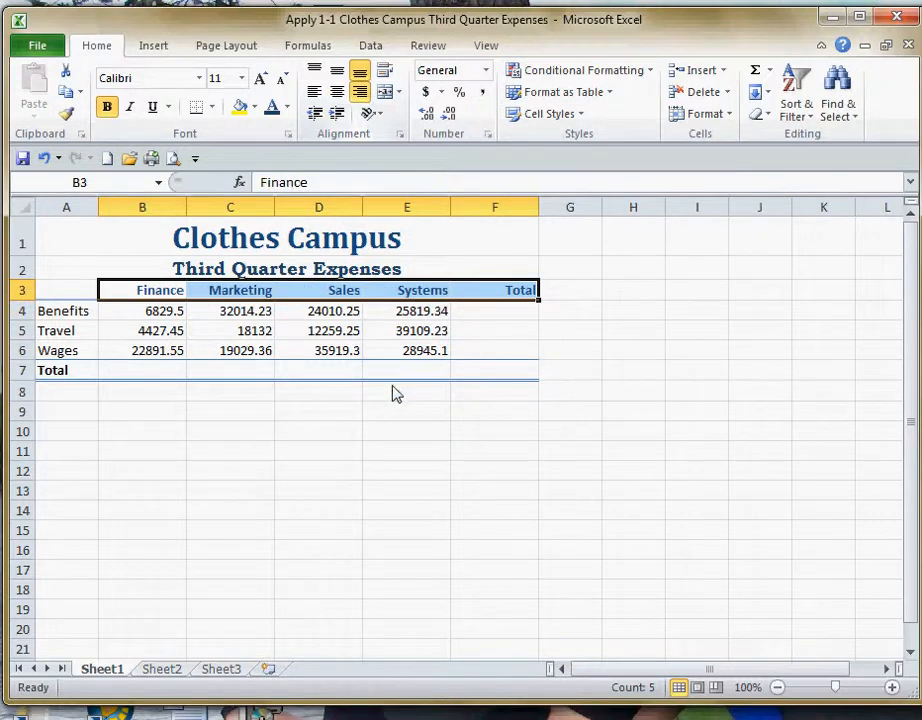
Apply the Accounting number format to the expense figures and total column cells in B4:F6.
{"action": "left_click", "coordinate": [344, 433]}
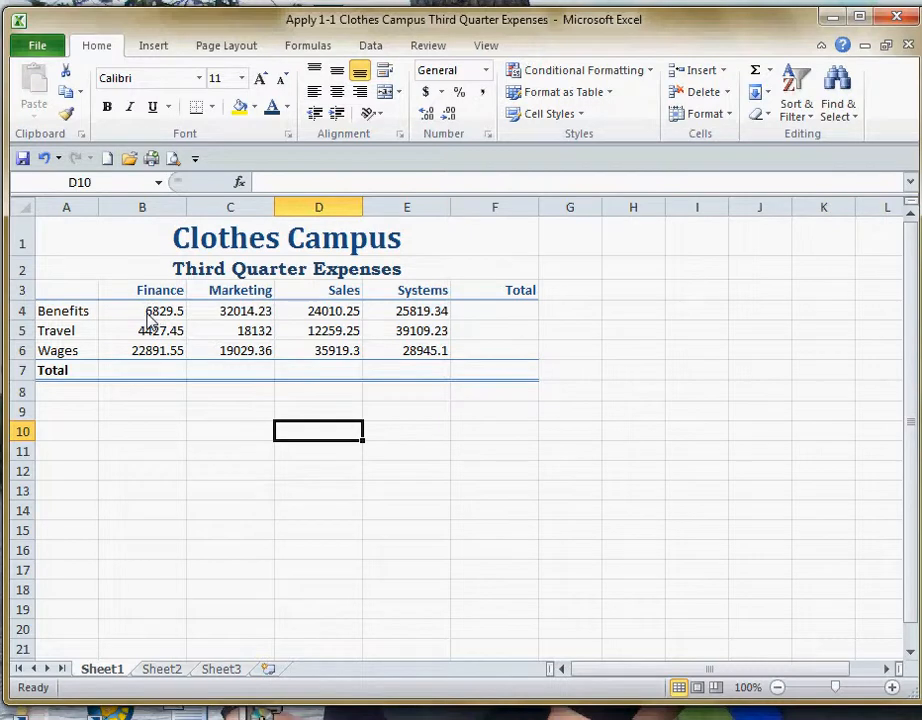
{"action": "left_click_drag", "start_coordinate": [148, 318], "coordinate": [486, 352]}
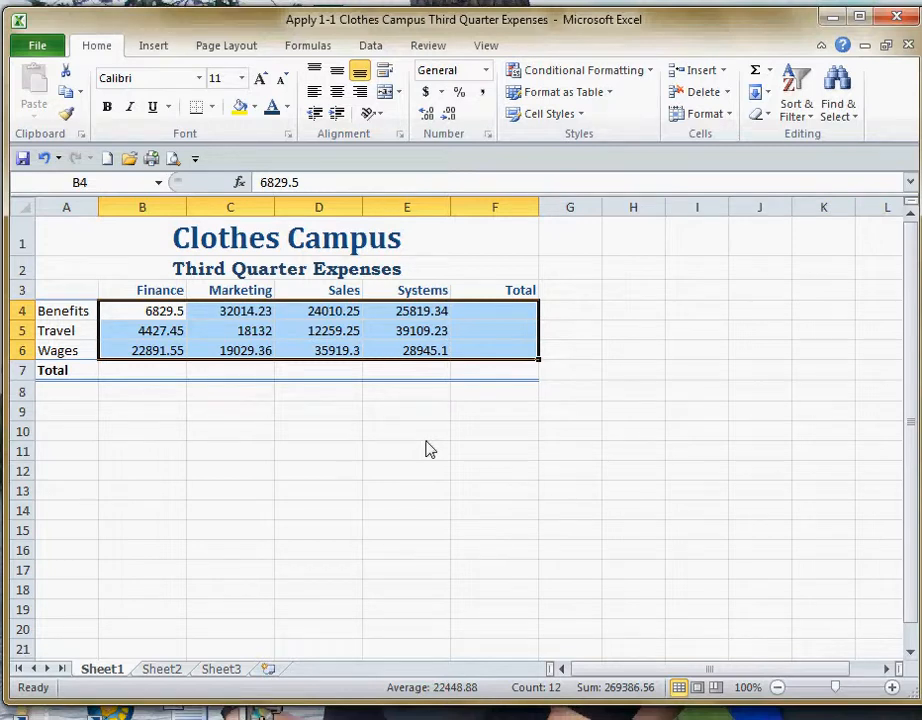
{"action": "left_click", "coordinate": [487, 72]}
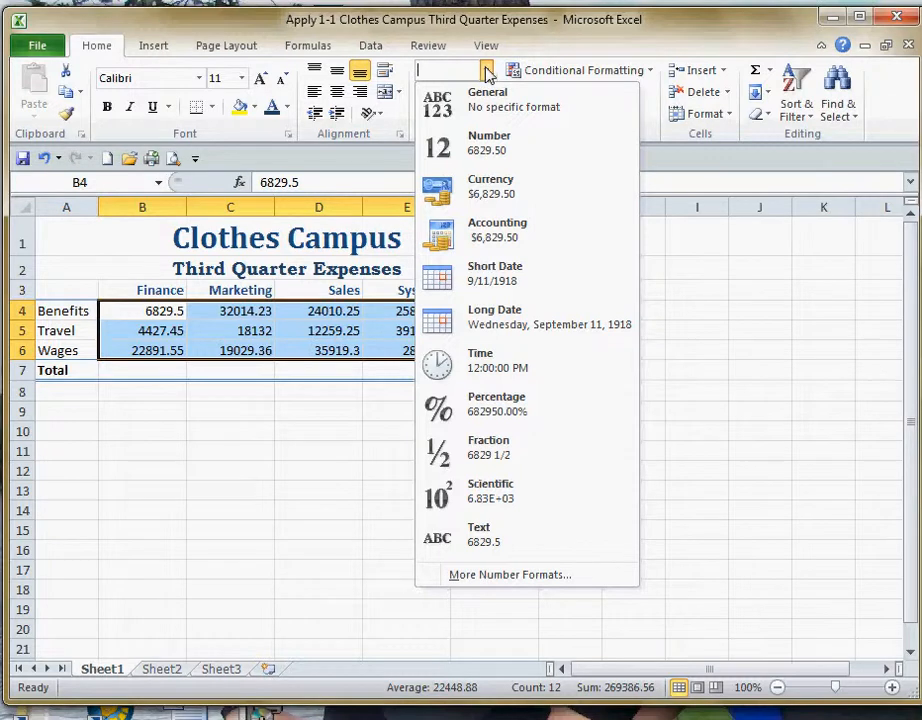
{"action": "left_click", "coordinate": [507, 243]}
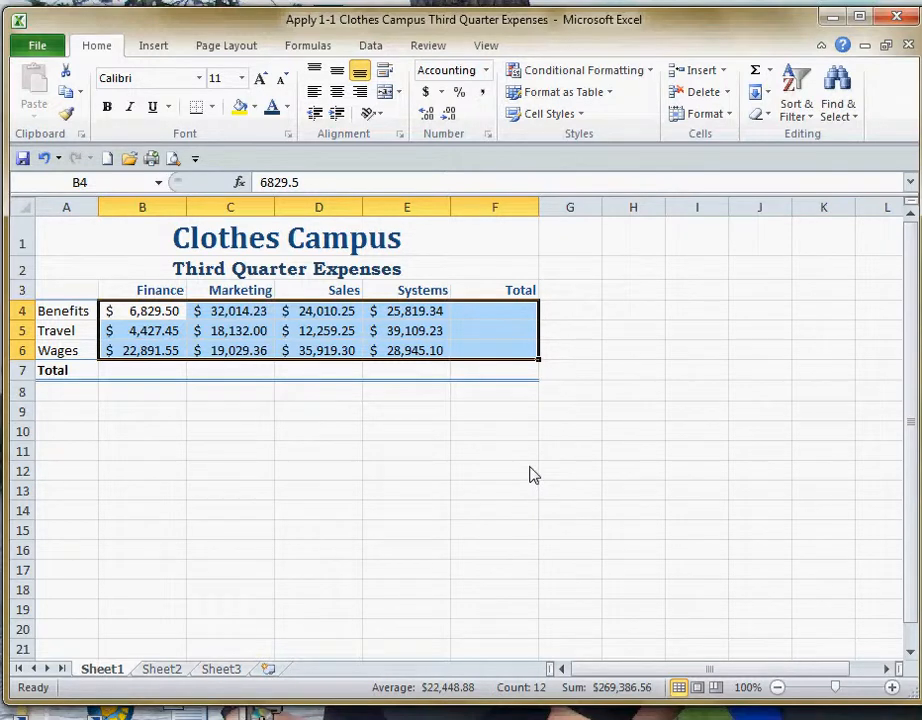
Set the Accounting format's currency symbol to None for the cells B4:F6.
{"action": "right_click", "coordinate": [407, 337]}
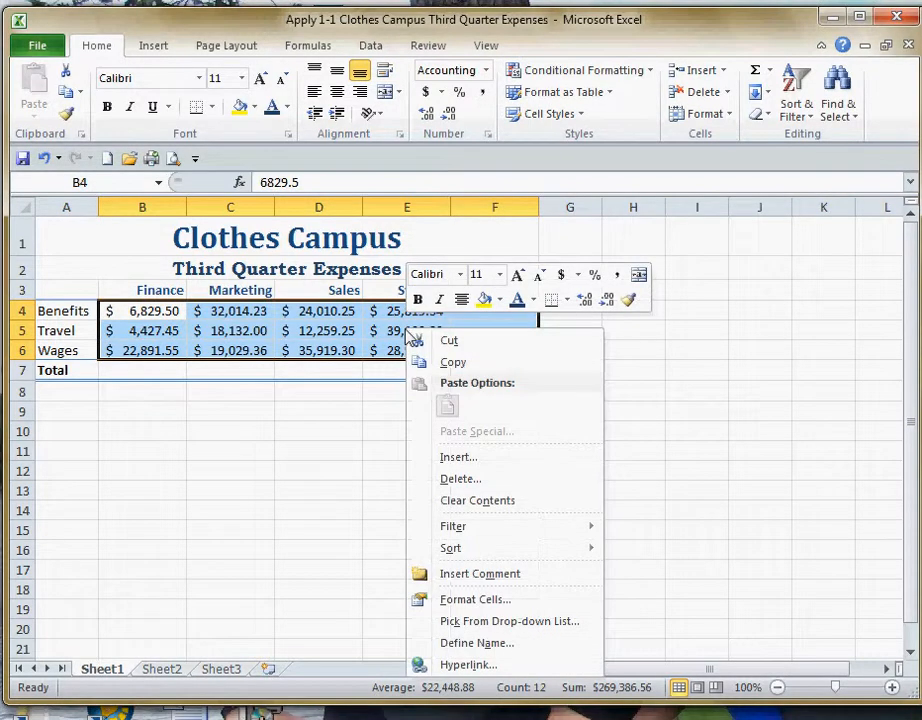
{"action": "left_click", "coordinate": [464, 600]}
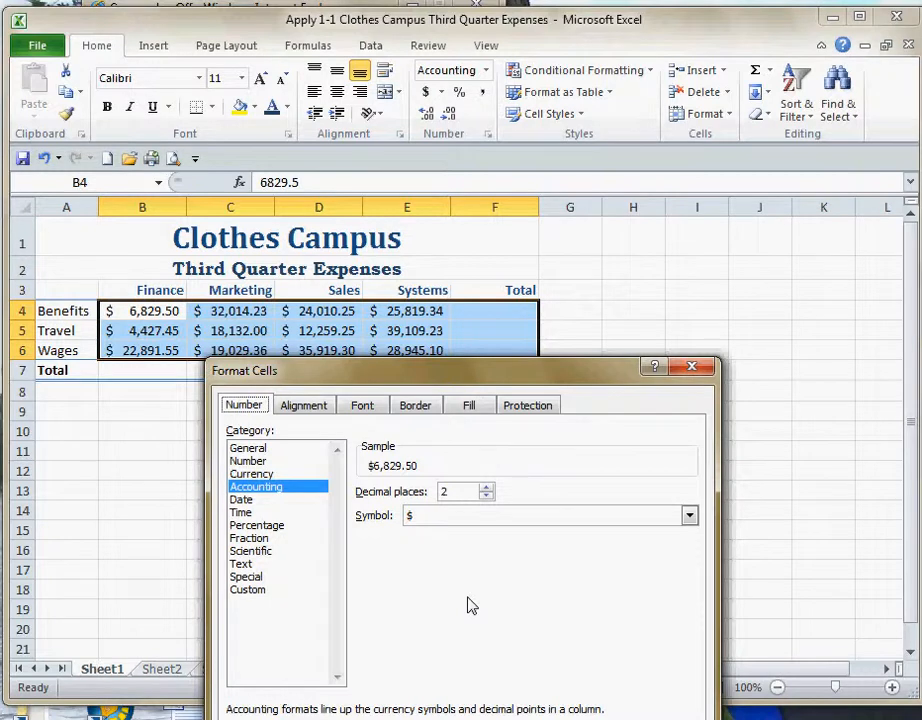
{"action": "left_click", "coordinate": [690, 516]}
{"action": "left_click", "coordinate": [569, 541]}
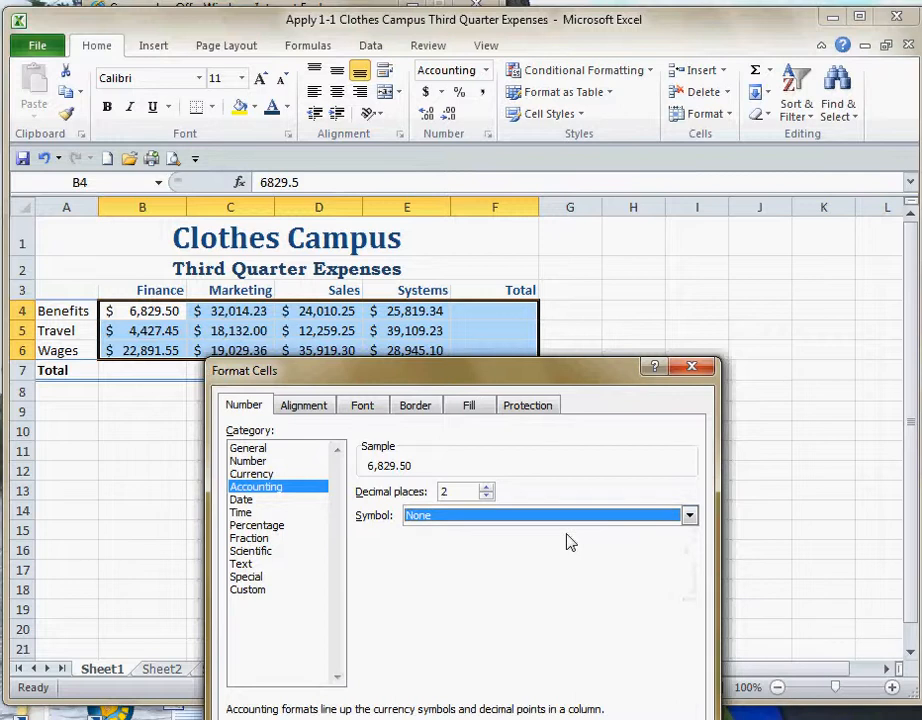
{"action": "key", "text": "Return"}
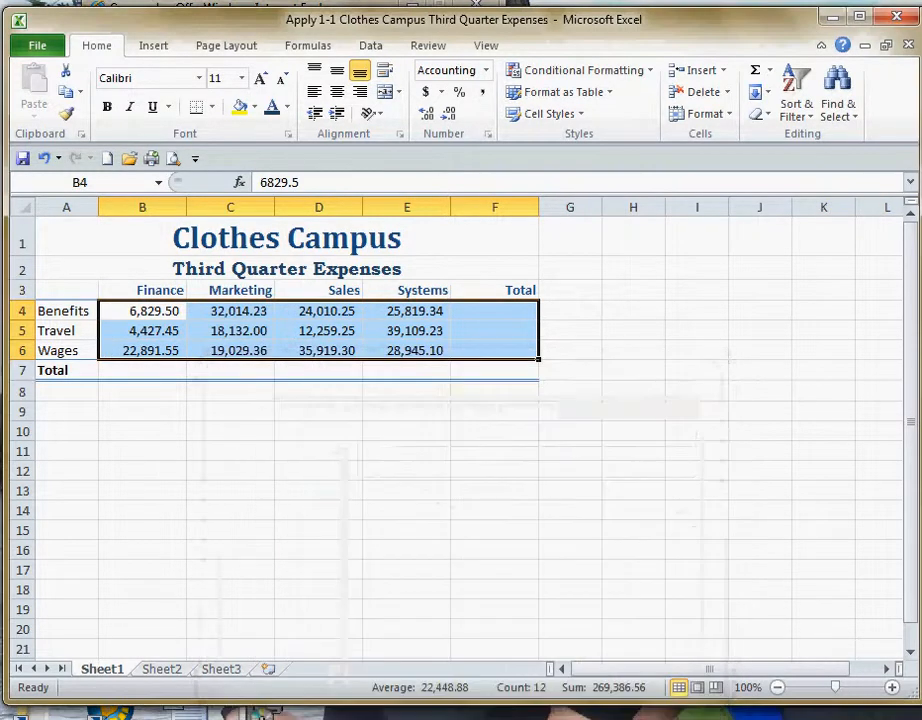